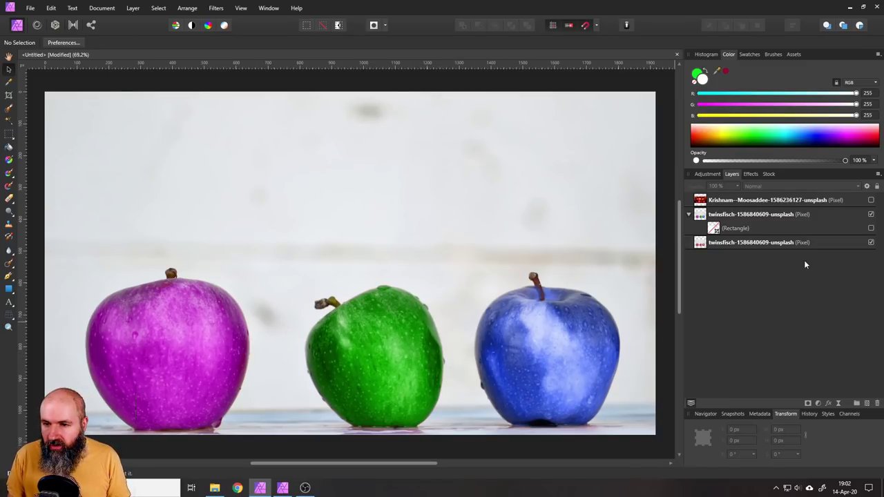
Step: Show the twinsfisch layer and its Rectangle mask: purple left apple, half-green middle apple
left_click(871, 214)
left_click(872, 229)
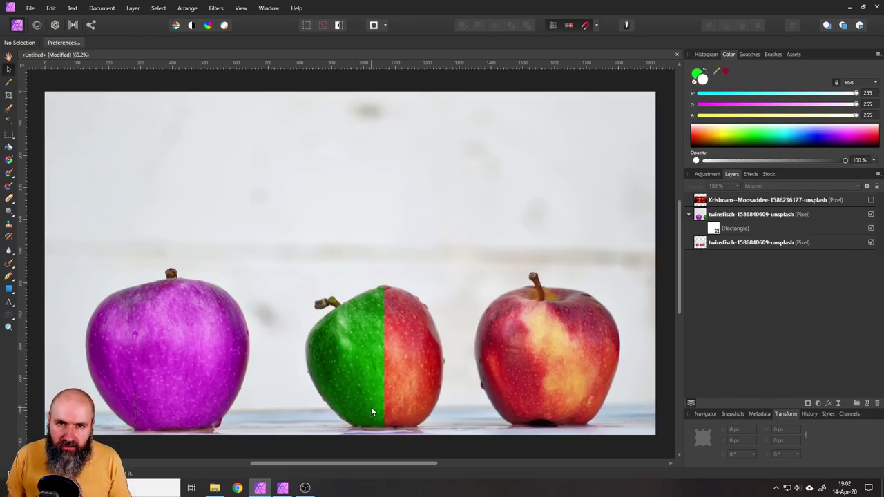
Step: Select the bottom photo layer and marquee the middle apple's right half
left_click(706, 244)
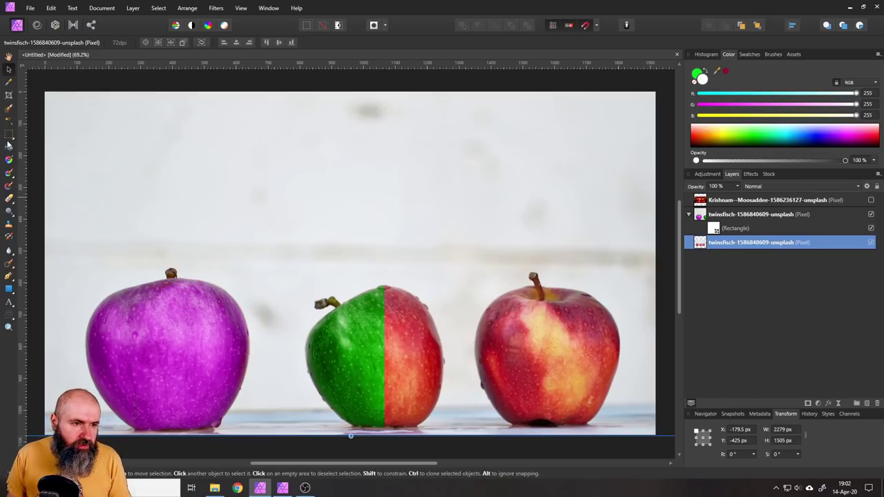
left_click(4, 136)
left_click_drag(464, 248, 349, 450)
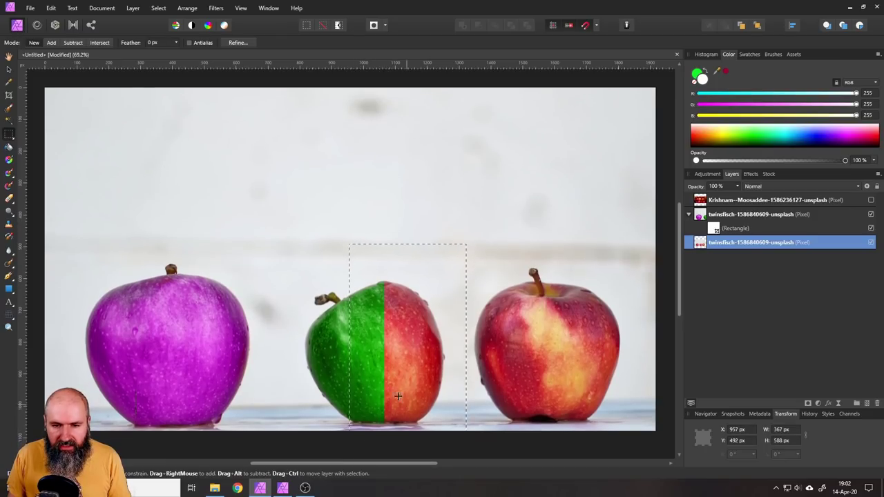
Step: Add a Recolor adjustment with Hue 123.6°, Saturation 56% and Lightness -27%
left_click(818, 405)
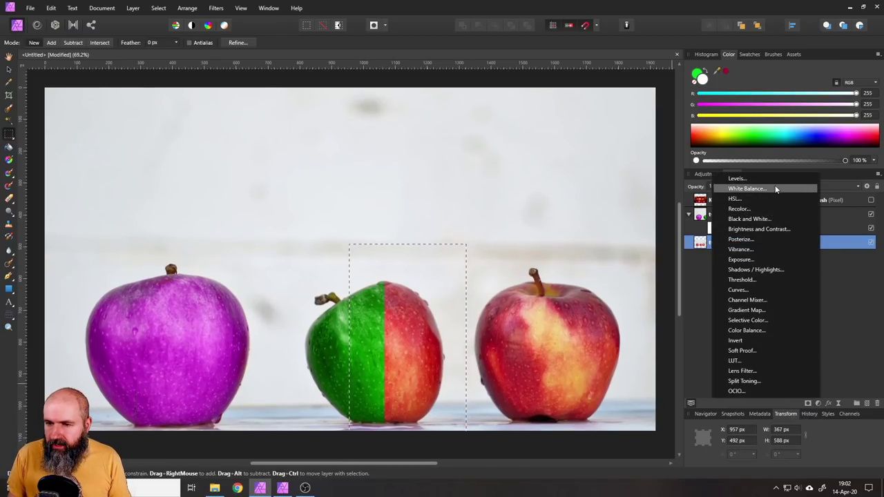
left_click(739, 209)
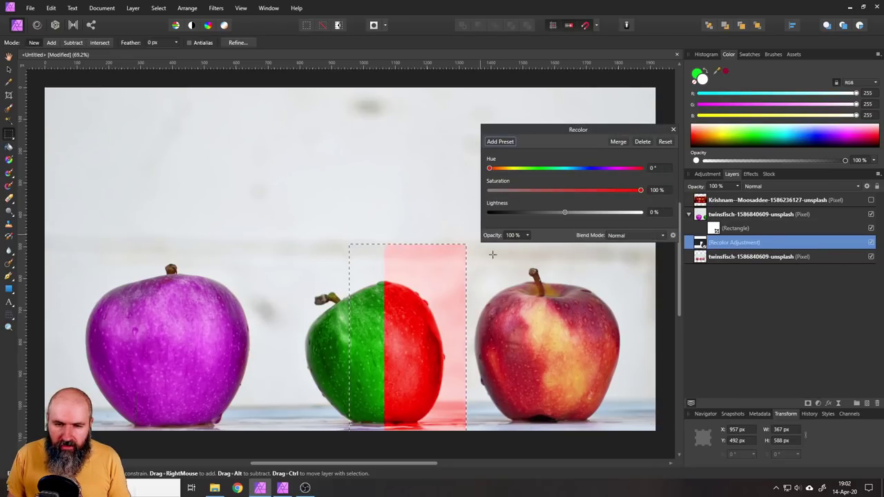
left_click(538, 169)
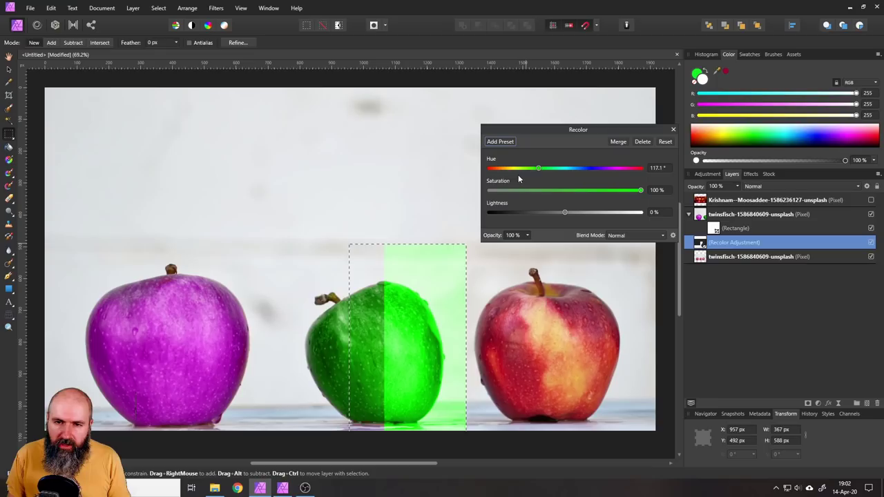
mouse_move(541, 170)
left_mouse_down()
mouse_move(534, 167)
mouse_move(542, 168)
left_mouse_up()
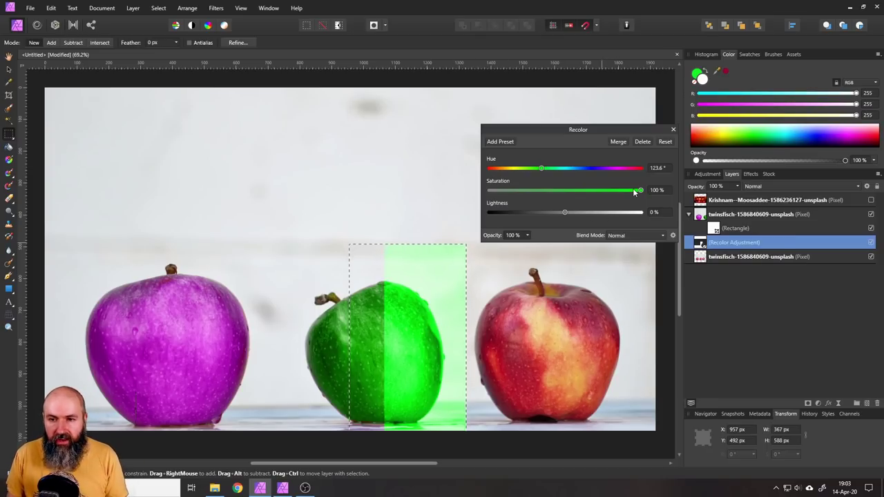
left_click_drag(634, 193, 545, 215)
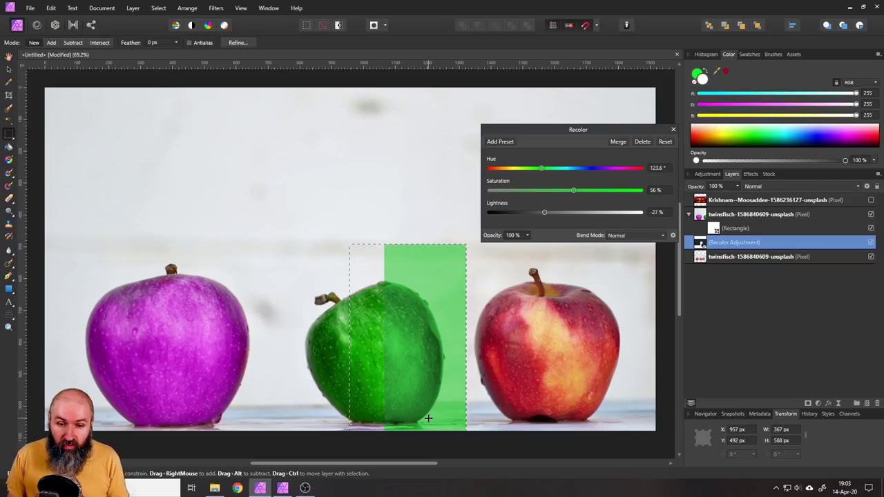
Step: Delete the Recolor adjustment, hide the twinsfisch group and deselect
left_click(643, 142)
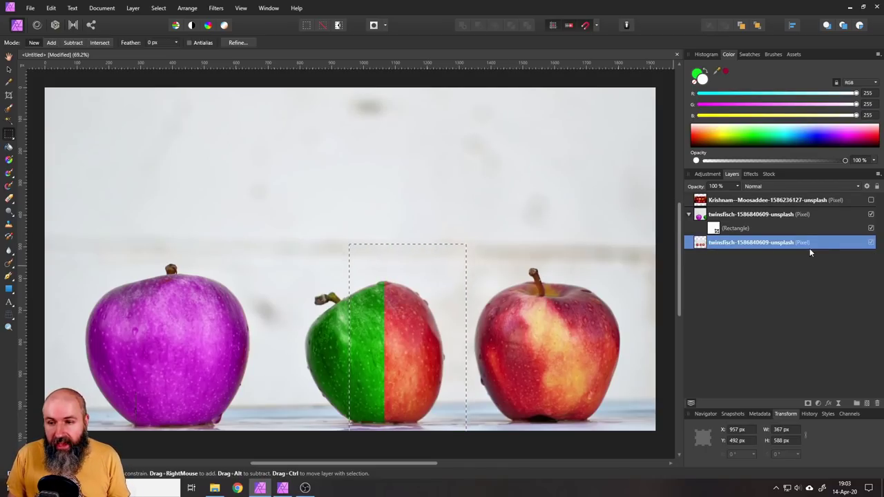
left_click(871, 214)
key("ctrl+d")
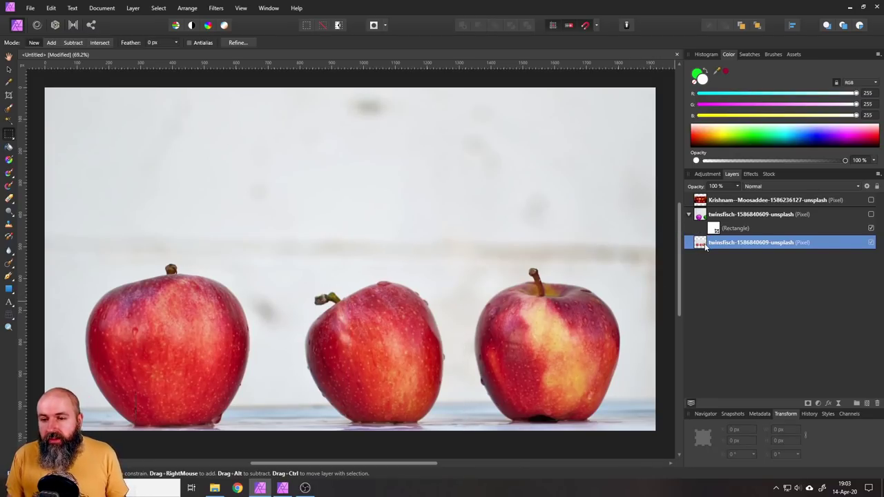
Step: Choose the Color Replacement Brush Tool, with bright green (RGB 23, 251, 42) as the colour
left_click(10, 172)
left_click(32, 175)
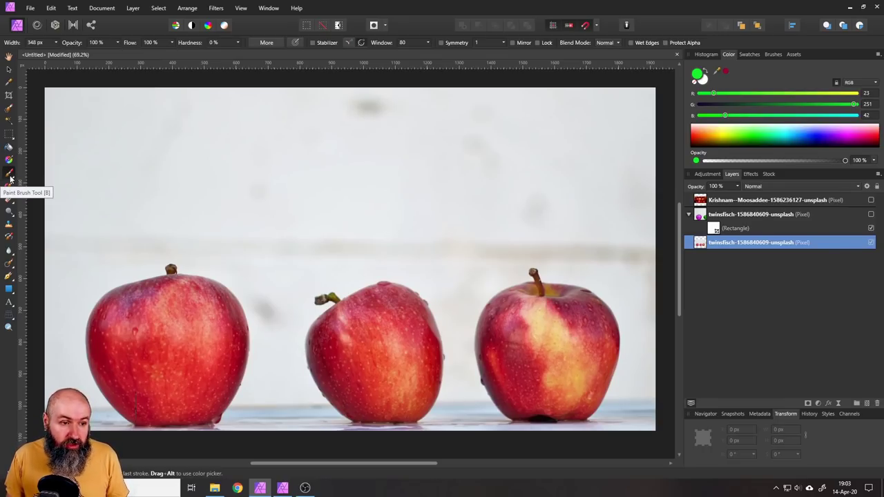
left_click(10, 178)
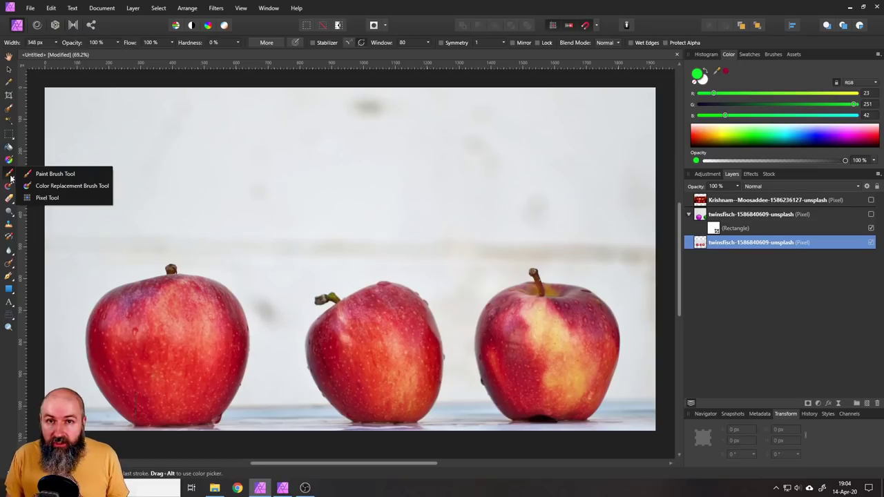
left_click(48, 185)
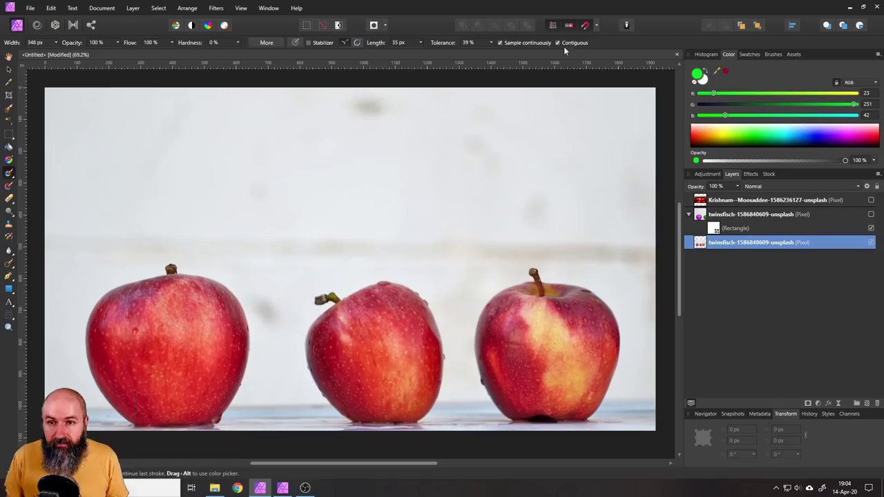
mouse_move(365, 339)
left_mouse_down()
mouse_move(346, 371)
mouse_move(347, 327)
mouse_move(339, 380)
mouse_move(385, 288)
mouse_move(418, 363)
mouse_move(365, 312)
mouse_move(341, 341)
mouse_move(393, 333)
left_mouse_up()
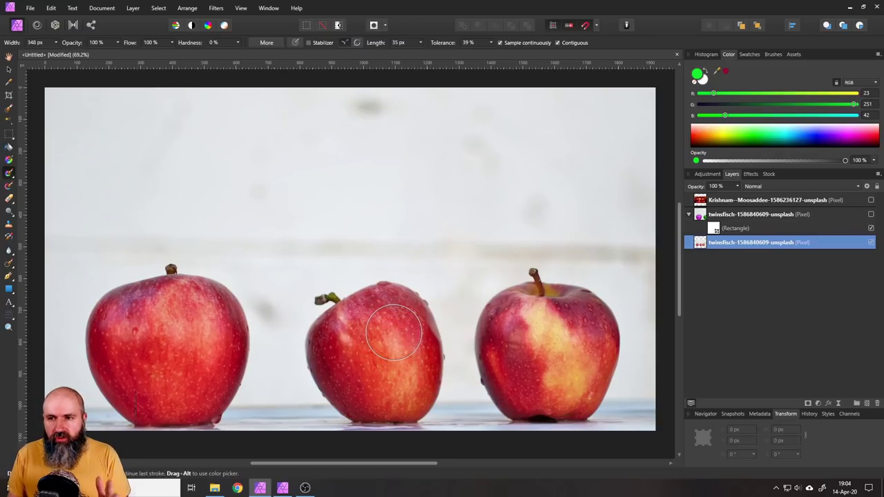
Step: Open the Color Chooser and brush dark green over the middle apple
left_click(699, 75)
left_click_drag(443, 134, 660, 138)
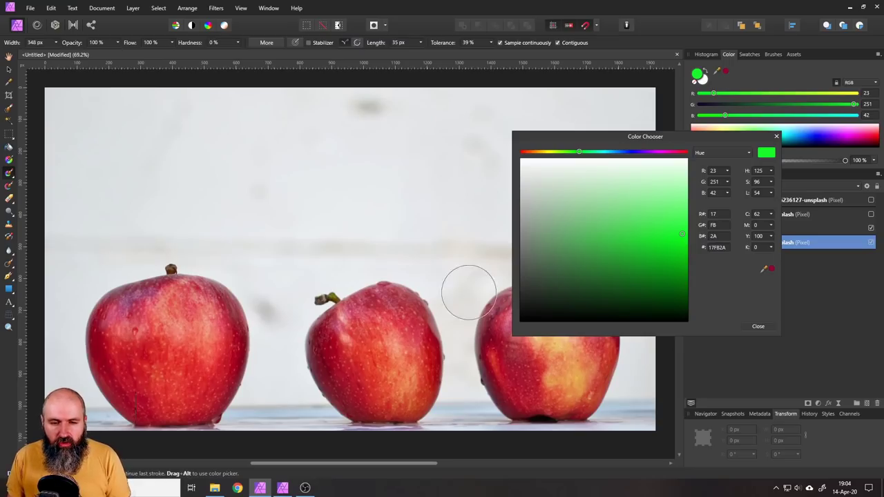
mouse_move(372, 316)
left_mouse_down()
mouse_move(324, 348)
mouse_move(373, 419)
mouse_move(387, 302)
mouse_move(345, 366)
mouse_move(410, 300)
mouse_move(428, 386)
mouse_move(397, 407)
mouse_move(417, 358)
mouse_move(363, 406)
mouse_move(406, 327)
mouse_move(376, 332)
left_mouse_up()
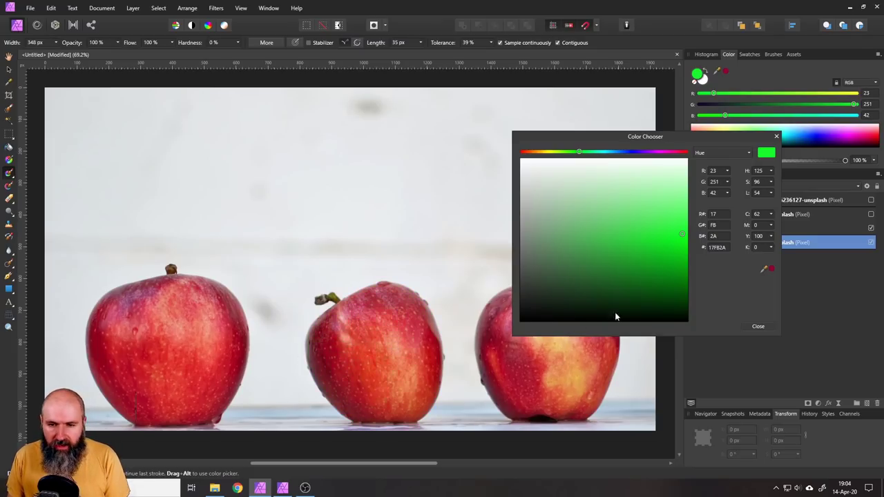
left_click(678, 303)
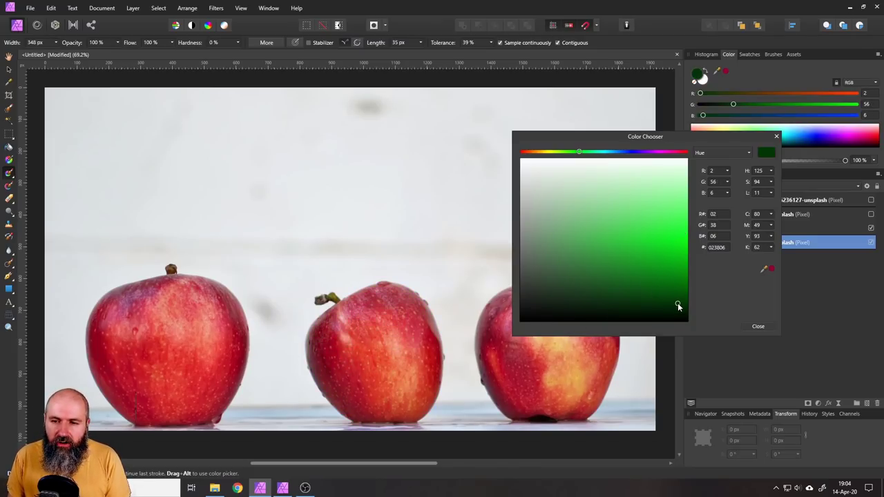
mouse_move(377, 360)
left_mouse_down()
mouse_move(311, 354)
mouse_move(335, 334)
mouse_move(418, 307)
mouse_move(427, 389)
mouse_move(413, 403)
mouse_move(326, 361)
mouse_move(391, 315)
mouse_move(383, 395)
mouse_move(409, 436)
mouse_move(435, 451)
left_mouse_up()
Step: Undo, trial a light green repaint, undo it, and shift the colour to pale cyan C9F7F4
left_click(643, 177)
key("ctrl+z")
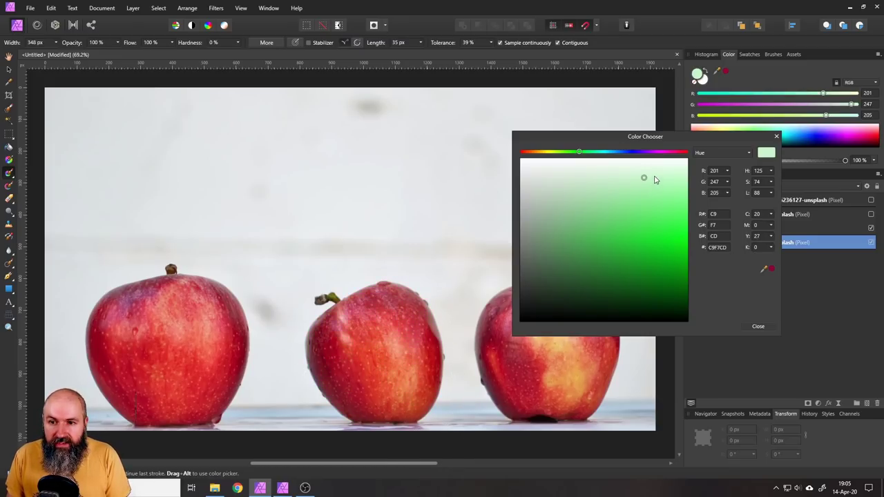
mouse_move(368, 321)
left_mouse_down()
mouse_move(323, 361)
mouse_move(379, 433)
mouse_move(393, 290)
mouse_move(402, 377)
mouse_move(422, 362)
mouse_move(408, 415)
mouse_move(425, 392)
mouse_move(364, 402)
left_mouse_up()
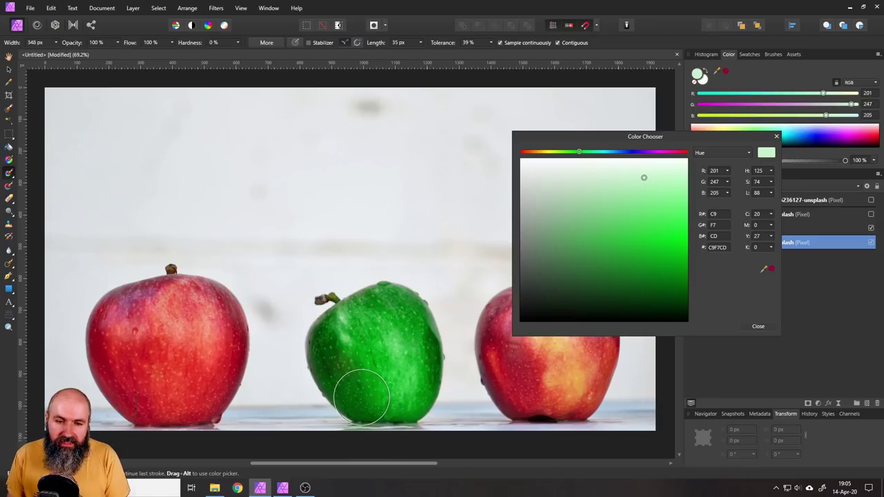
key("ctrl+z")
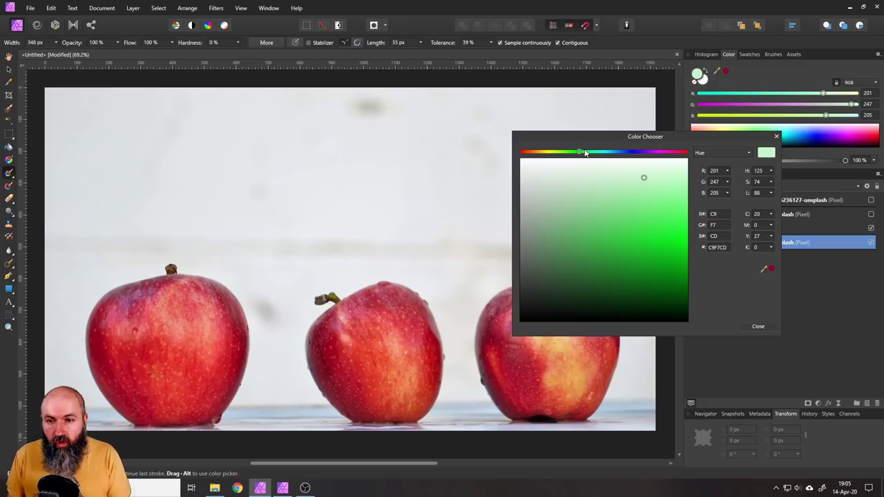
mouse_move(583, 156)
left_mouse_down()
mouse_move(564, 157)
mouse_move(647, 156)
mouse_move(587, 159)
left_mouse_up()
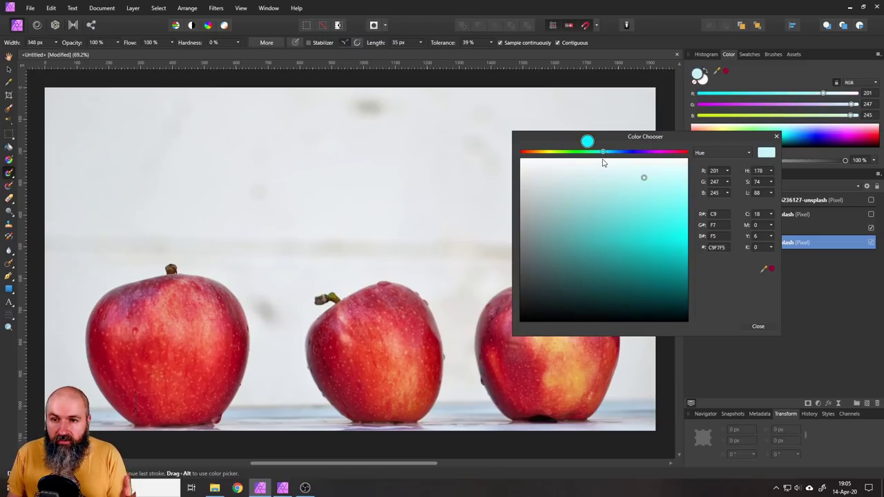
left_click_drag(602, 162, 599, 161)
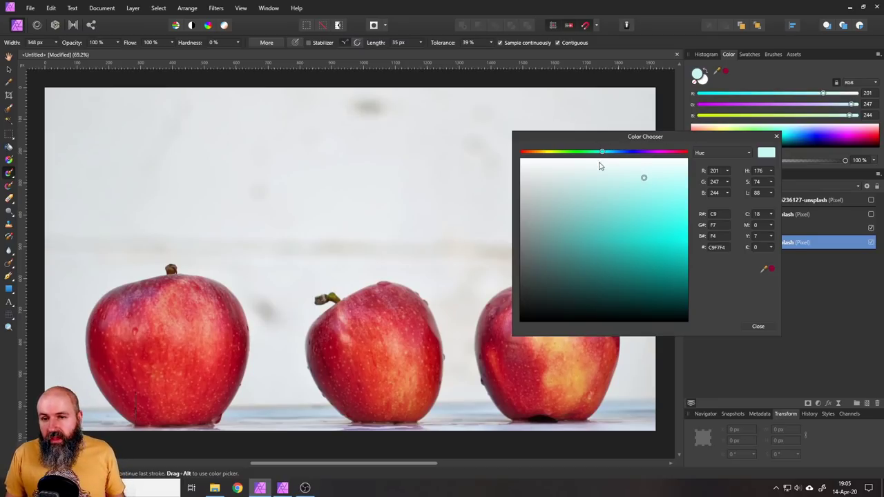
Step: Set the paint colour to pale green (RGB 206, 247, 201) and brush tolerance to 4%
left_click(574, 152)
left_click(775, 138)
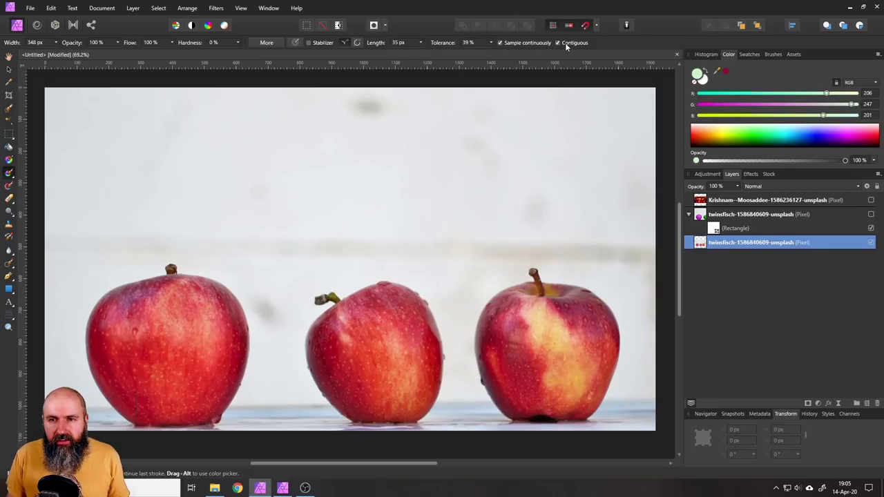
left_click(491, 42)
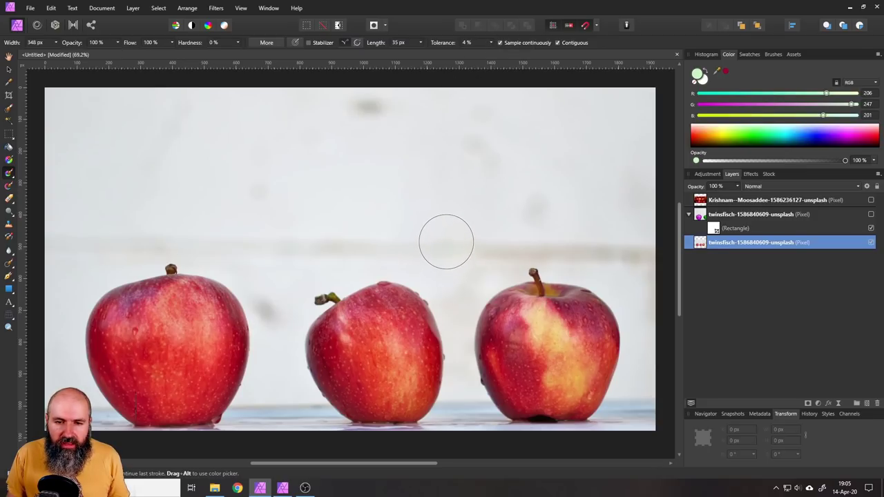
Step: Brush pale green patches over the middle apple, undoing some strokes along the way
mouse_move(389, 322)
left_mouse_down()
mouse_move(375, 332)
mouse_move(382, 339)
mouse_move(331, 352)
mouse_move(347, 367)
left_mouse_up()
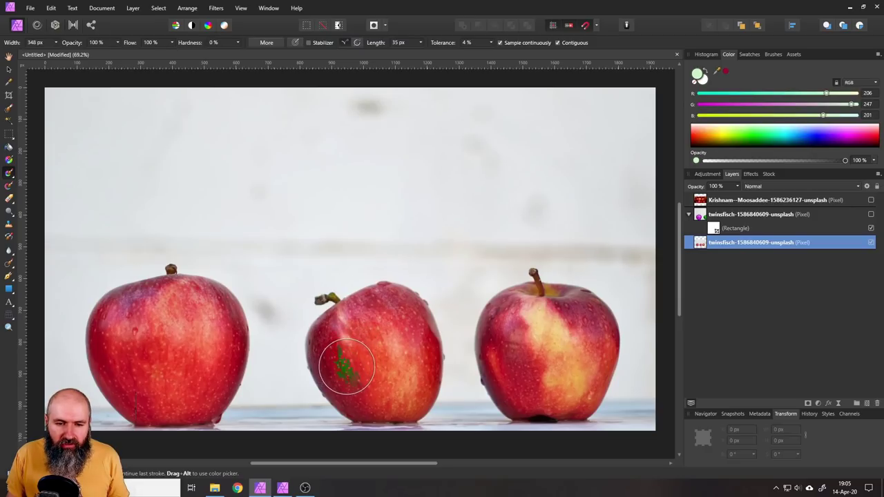
key("ctrl+z")
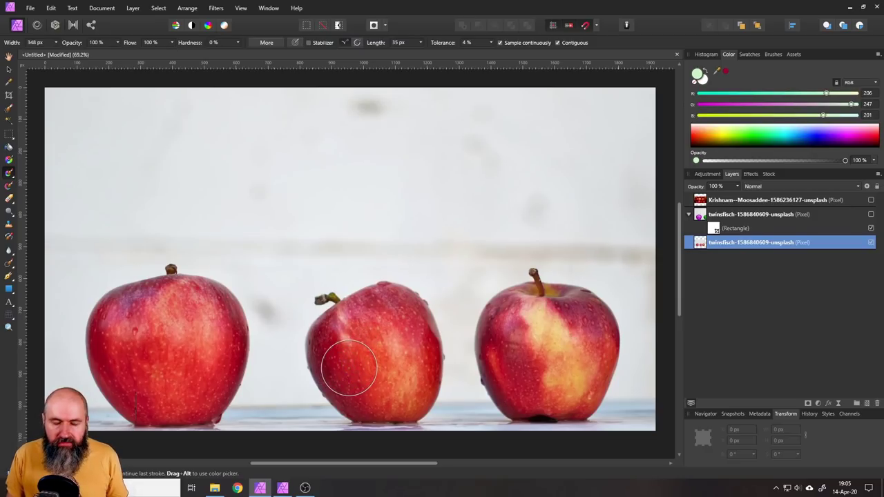
mouse_move(349, 368)
left_mouse_down()
mouse_move(351, 355)
mouse_move(367, 380)
mouse_move(349, 354)
mouse_move(361, 375)
mouse_move(367, 362)
left_mouse_up()
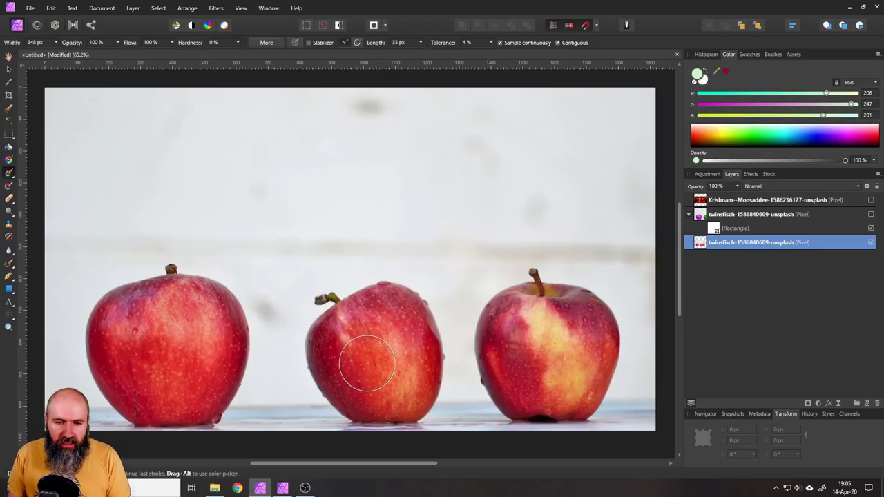
left_click_drag(367, 364, 360, 357)
key("ctrl+z")
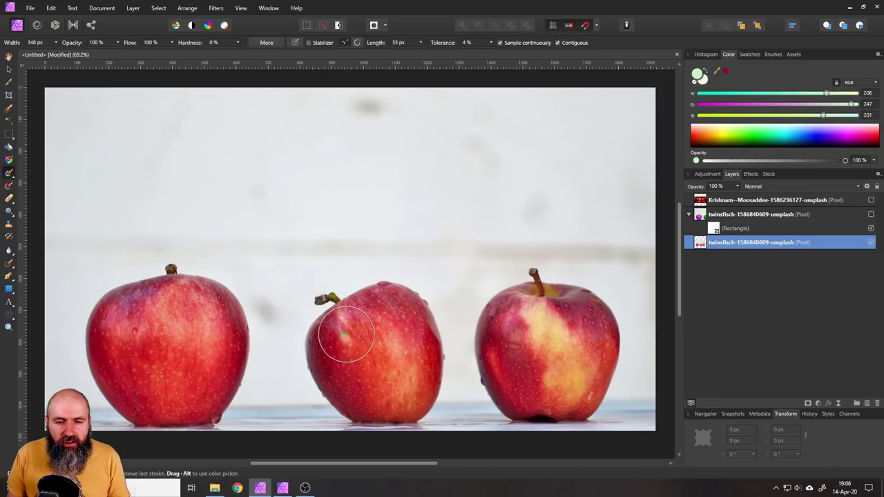
left_click(348, 333)
mouse_move(345, 339)
left_mouse_down()
mouse_move(382, 404)
mouse_move(393, 369)
mouse_move(381, 337)
mouse_move(400, 338)
mouse_move(401, 405)
mouse_move(392, 358)
mouse_move(398, 331)
mouse_move(415, 352)
mouse_move(415, 334)
mouse_move(430, 379)
mouse_move(406, 405)
mouse_move(414, 340)
mouse_move(398, 322)
mouse_move(424, 343)
mouse_move(403, 310)
mouse_move(376, 308)
mouse_move(344, 324)
mouse_move(330, 381)
mouse_move(373, 402)
mouse_move(355, 340)
mouse_move(357, 373)
mouse_move(402, 353)
mouse_move(393, 360)
mouse_move(390, 329)
mouse_move(419, 401)
mouse_move(369, 398)
mouse_move(378, 337)
mouse_move(365, 322)
mouse_move(389, 311)
mouse_move(350, 335)
mouse_move(377, 313)
mouse_move(347, 360)
mouse_move(389, 373)
mouse_move(395, 327)
mouse_move(369, 386)
mouse_move(404, 367)
mouse_move(379, 332)
mouse_move(344, 331)
mouse_move(373, 311)
mouse_move(363, 337)
mouse_move(370, 349)
mouse_move(387, 344)
mouse_move(375, 376)
left_mouse_up()
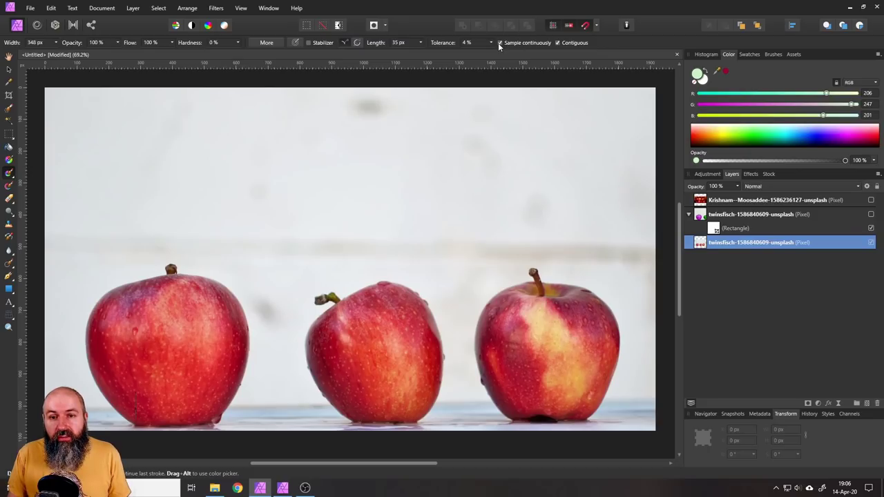
Step: Brush several single-sample test strokes across the middle apple's left side, leaving it red
mouse_move(363, 307)
left_mouse_down()
mouse_move(342, 346)
mouse_move(377, 404)
mouse_move(343, 335)
mouse_move(384, 417)
mouse_move(346, 327)
mouse_move(356, 383)
mouse_move(384, 416)
mouse_move(347, 345)
mouse_move(341, 358)
mouse_move(365, 388)
mouse_move(332, 359)
mouse_move(359, 404)
mouse_move(358, 327)
mouse_move(367, 394)
mouse_move(350, 349)
left_mouse_up()
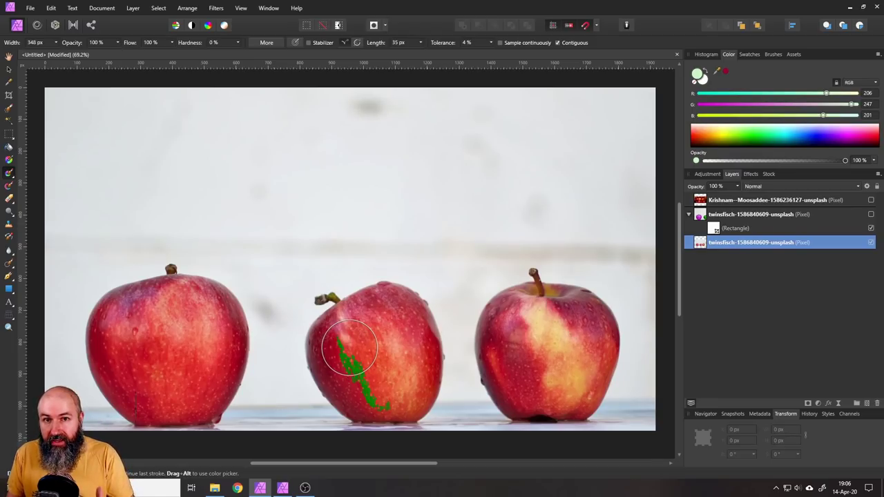
left_click_drag(350, 348, 354, 345)
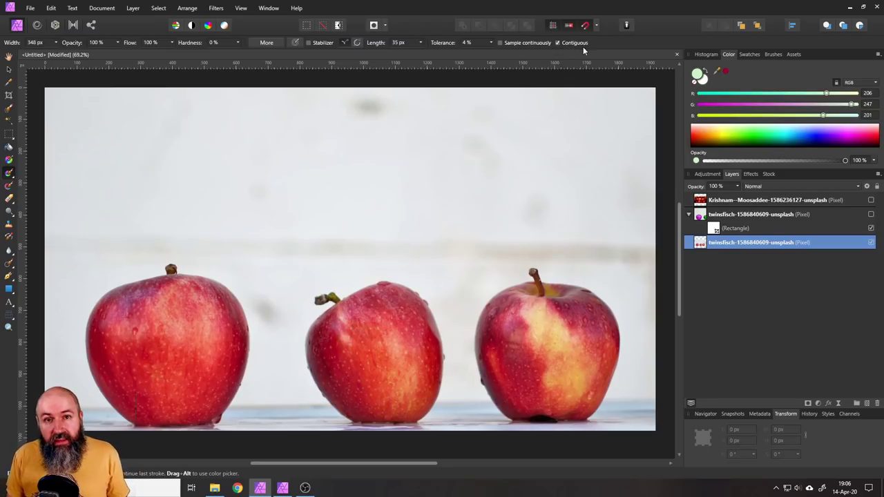
mouse_move(355, 340)
left_mouse_down()
mouse_move(336, 351)
mouse_move(361, 389)
mouse_move(339, 335)
mouse_move(377, 397)
left_mouse_up()
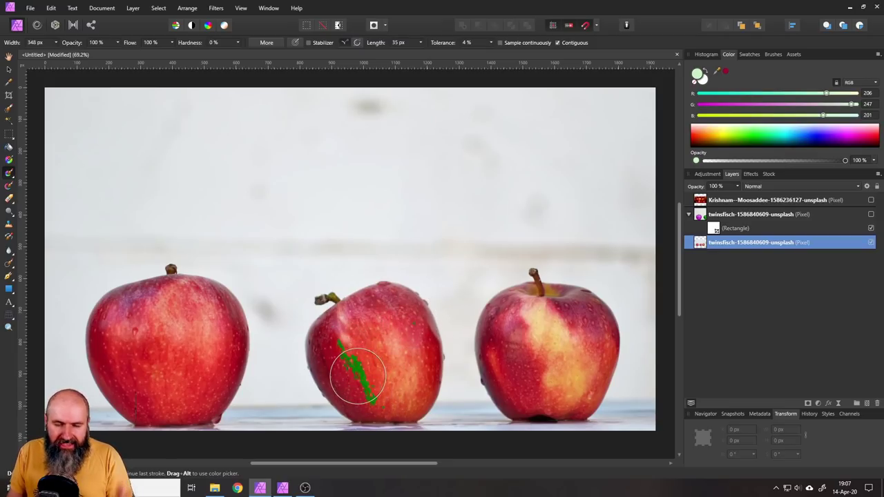
left_click_drag(360, 382, 361, 379)
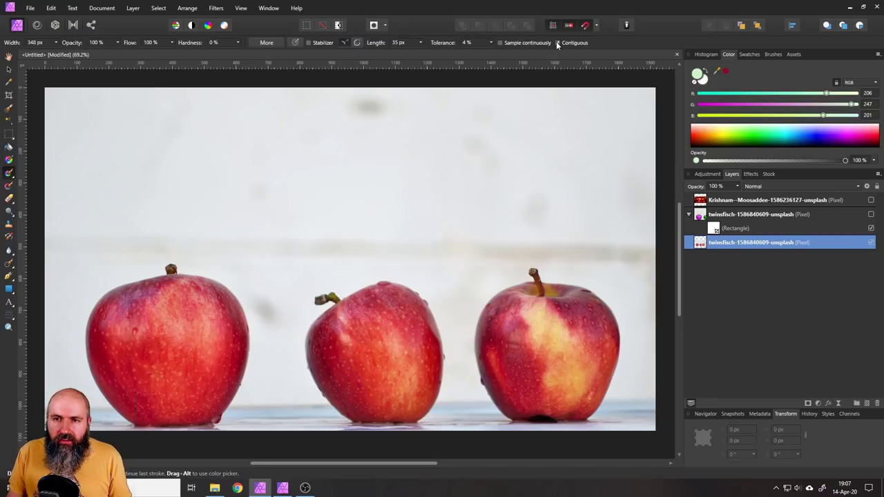
left_click_drag(360, 339, 343, 354)
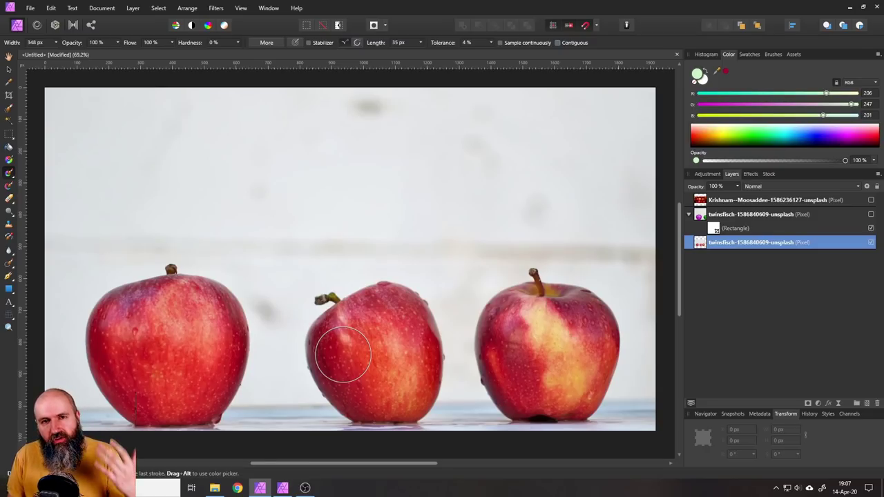
mouse_move(343, 354)
left_mouse_down()
mouse_move(359, 377)
mouse_move(352, 389)
mouse_move(384, 409)
left_mouse_up()
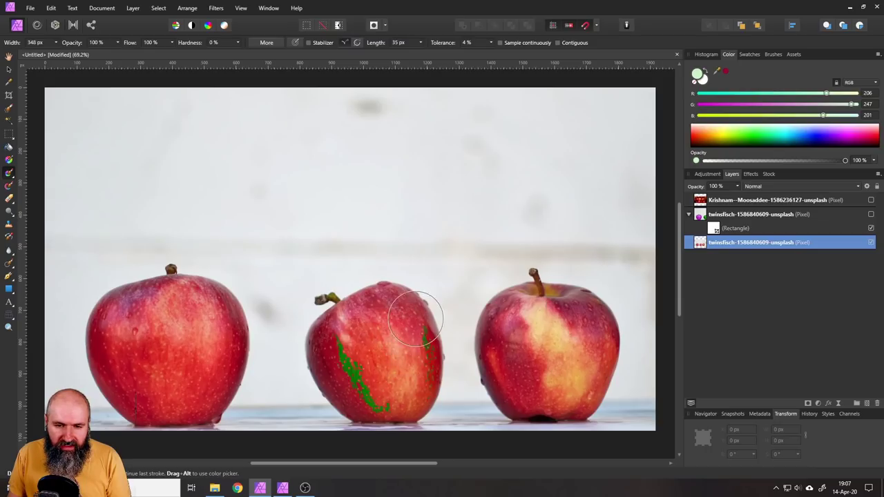
left_click_drag(423, 318, 428, 360)
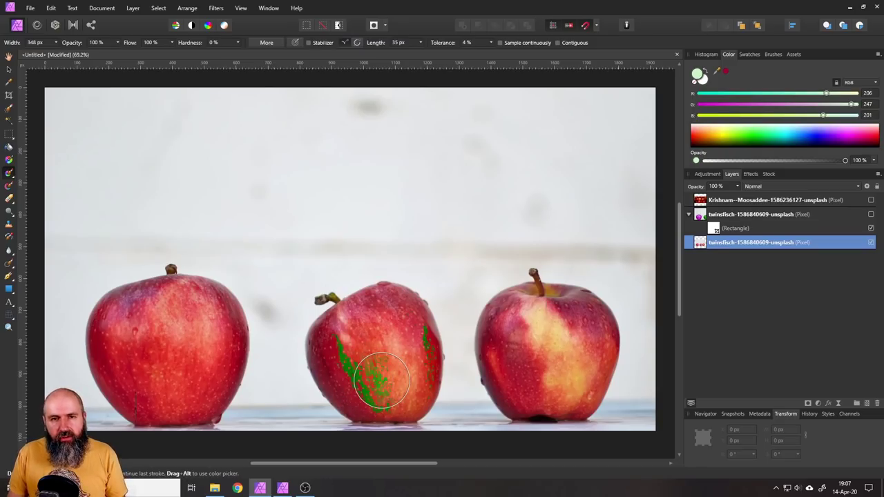
mouse_move(382, 380)
left_mouse_down()
mouse_move(372, 364)
mouse_move(380, 371)
mouse_move(387, 359)
mouse_move(370, 365)
mouse_move(361, 329)
mouse_move(365, 339)
mouse_move(376, 326)
mouse_move(370, 337)
left_mouse_up()
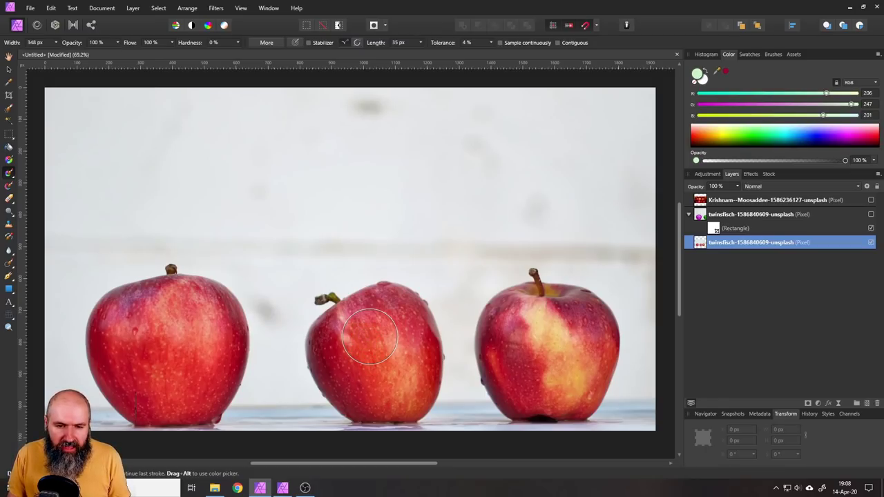
left_click_drag(370, 336, 364, 345)
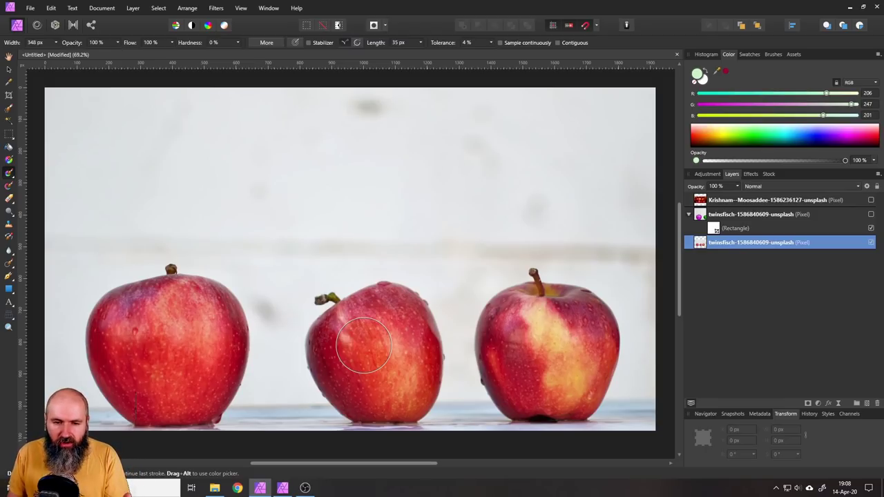
left_click_drag(364, 345, 361, 359)
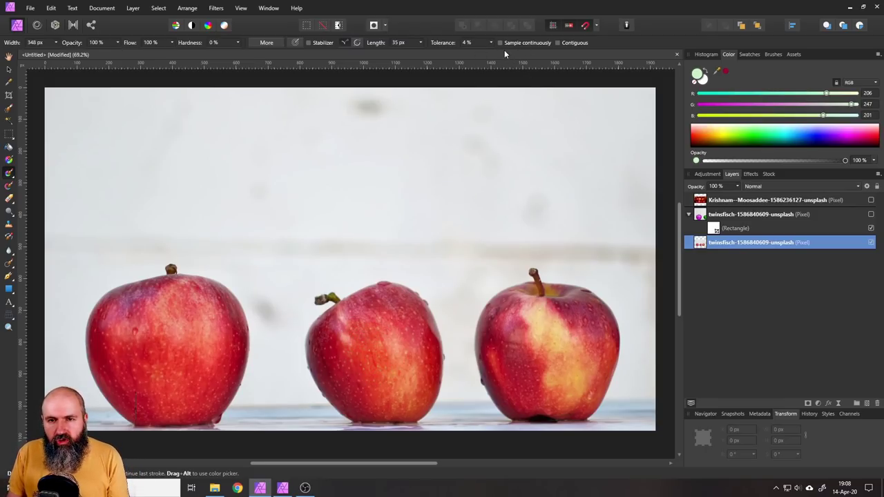
Step: Turn Contiguous on, raise tolerance to 30%, and brush the middle apple green
left_click(557, 43)
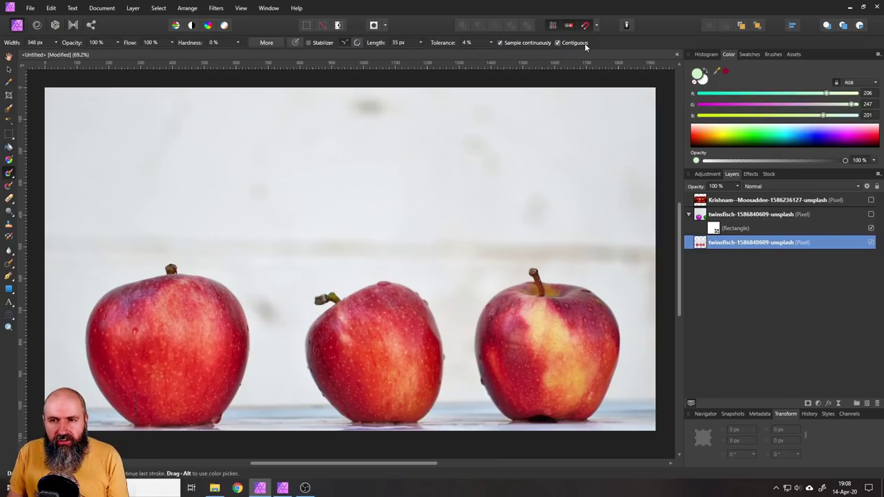
left_click(492, 43)
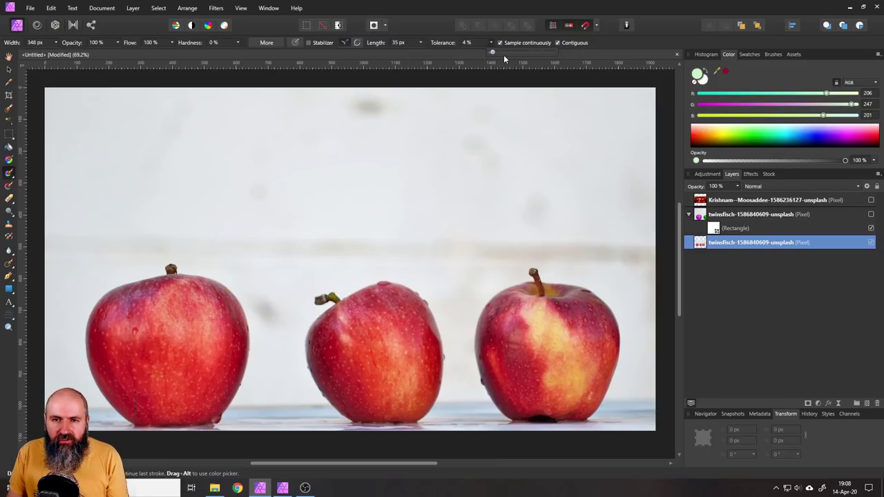
left_click_drag(505, 53, 509, 54)
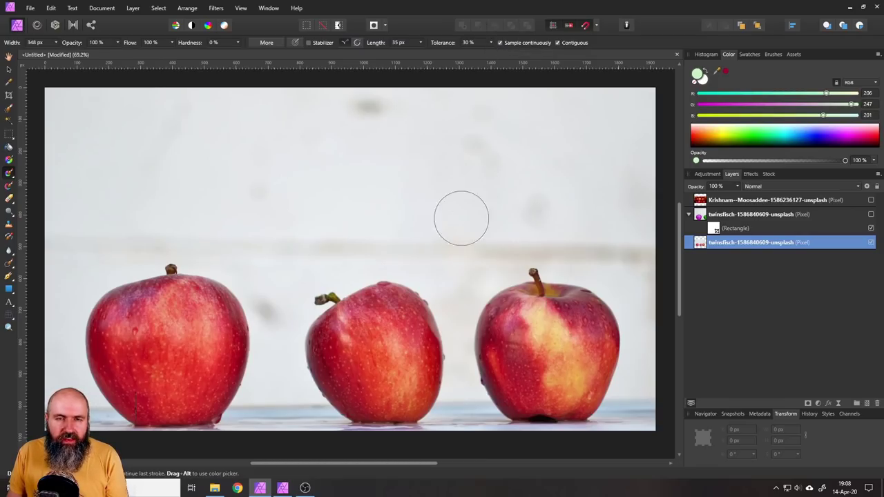
mouse_move(408, 290)
left_mouse_down()
mouse_move(388, 366)
mouse_move(382, 327)
mouse_move(355, 325)
mouse_move(362, 320)
mouse_move(335, 349)
mouse_move(360, 400)
mouse_move(416, 406)
mouse_move(429, 342)
mouse_move(384, 289)
mouse_move(410, 294)
mouse_move(427, 306)
mouse_move(383, 288)
mouse_move(367, 295)
mouse_move(373, 324)
mouse_move(329, 331)
mouse_move(319, 369)
mouse_move(359, 403)
mouse_move(407, 419)
mouse_move(434, 378)
mouse_move(429, 365)
mouse_move(384, 292)
mouse_move(362, 289)
left_mouse_up()
Step: Zoom and pan around the green apple to inspect its edges, then zoom back out
scroll(362, 290, "up", 5)
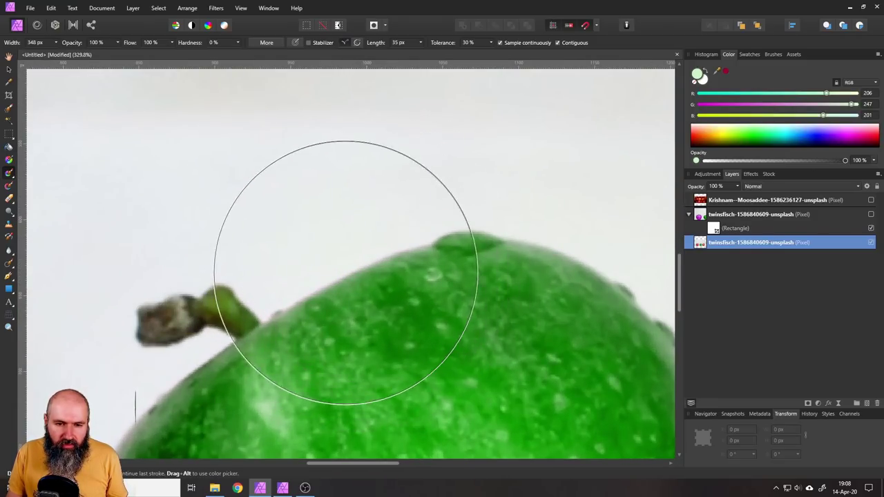
scroll(356, 269, "down", 3)
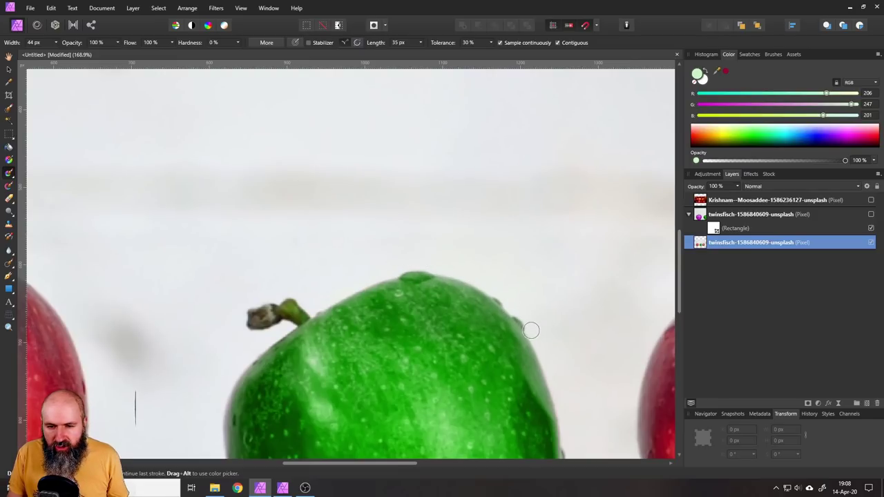
scroll(293, 249, "down", 3)
scroll(294, 249, "left", 1)
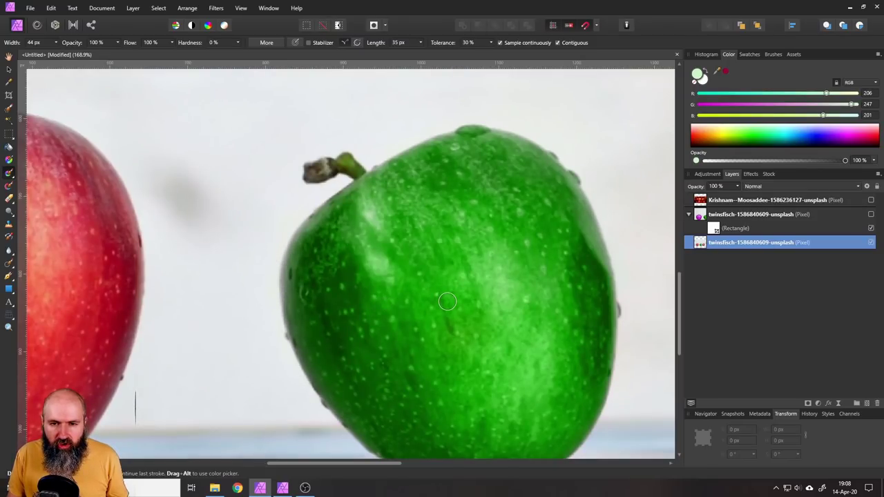
scroll(439, 307, "down", 3)
scroll(449, 309, "up", 1)
scroll(432, 335, "right", 1)
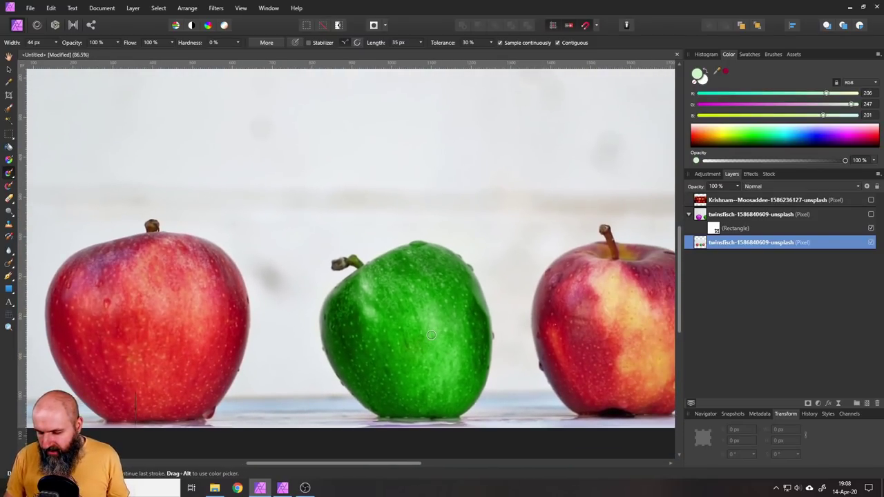
scroll(431, 335, "down", 1)
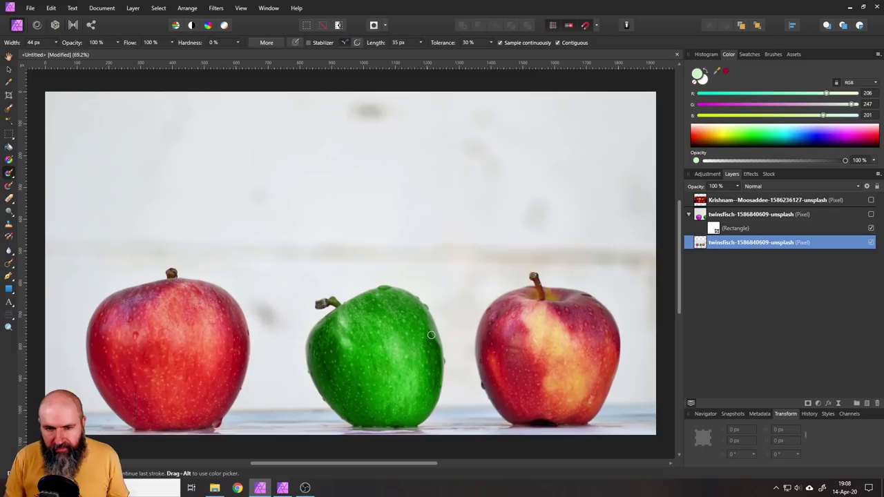
Step: Show and select the crowded fruit photo, set the brush to 322 px, and paint the peach green
left_click(870, 201)
left_click(705, 201)
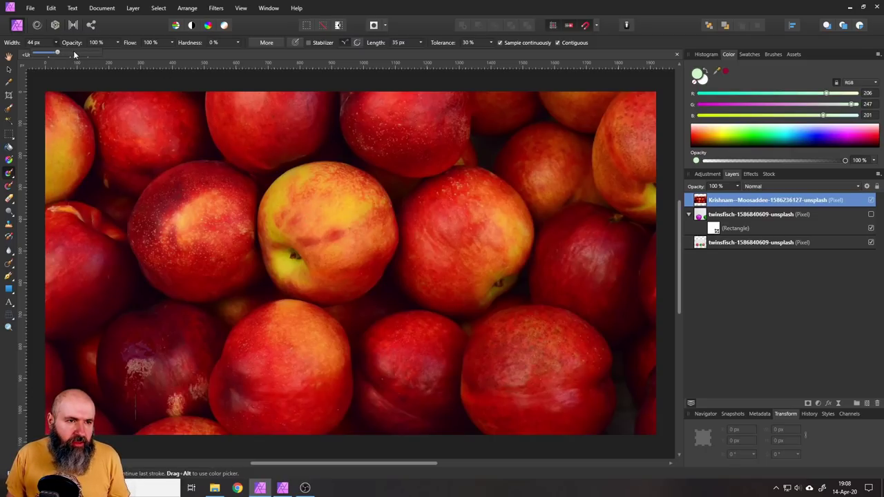
left_click_drag(74, 50, 93, 51)
mouse_move(218, 222)
left_mouse_down()
mouse_move(546, 209)
mouse_move(593, 271)
mouse_move(404, 384)
mouse_move(226, 365)
mouse_move(414, 318)
mouse_move(400, 220)
mouse_move(400, 264)
mouse_move(365, 333)
mouse_move(348, 297)
mouse_move(336, 306)
mouse_move(406, 304)
mouse_move(438, 256)
mouse_move(330, 232)
mouse_move(320, 218)
mouse_move(325, 237)
mouse_move(294, 225)
mouse_move(335, 257)
mouse_move(329, 203)
mouse_move(325, 250)
mouse_move(351, 206)
left_mouse_up()
Step: Cover the peach's remaining orange rim with green, then add an empty pixel layer
left_click(56, 42)
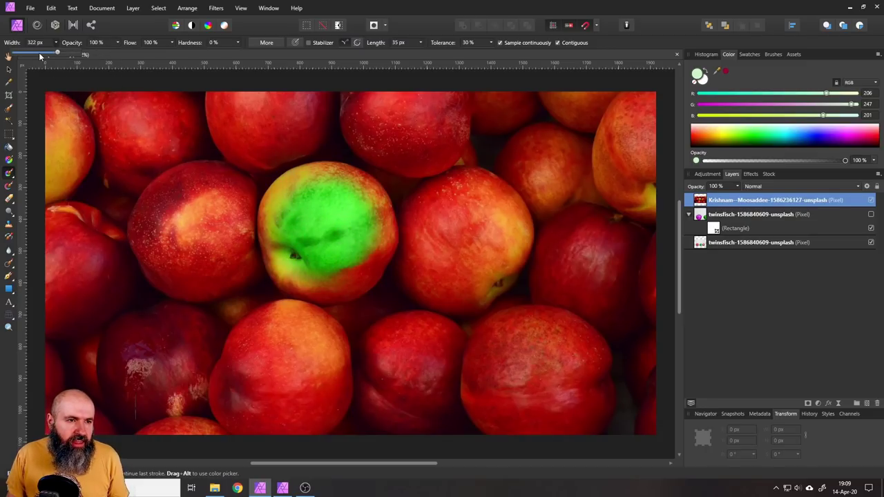
scroll(268, 199, "up", 4)
left_click(274, 177)
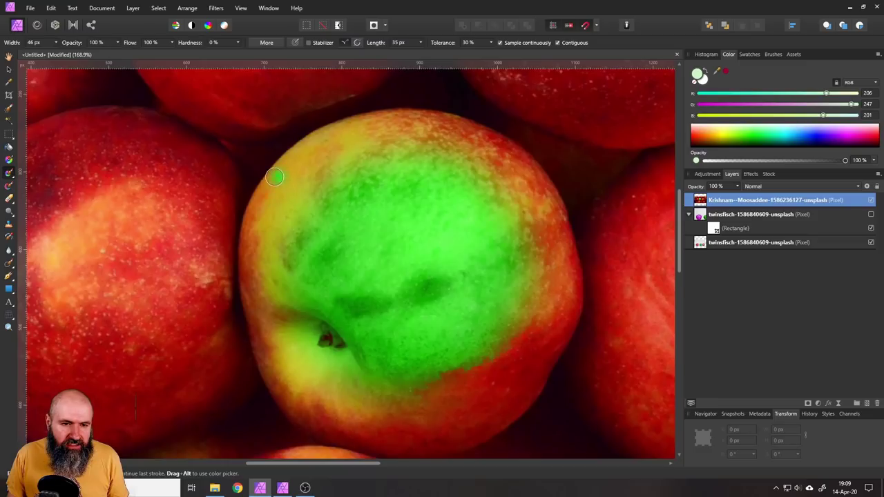
mouse_move(264, 198)
left_mouse_down()
mouse_move(294, 155)
mouse_move(367, 132)
mouse_move(322, 145)
mouse_move(356, 125)
mouse_move(313, 143)
mouse_move(310, 165)
mouse_move(283, 164)
mouse_move(305, 194)
mouse_move(392, 139)
mouse_move(316, 173)
mouse_move(332, 158)
mouse_move(415, 144)
mouse_move(417, 152)
mouse_move(430, 138)
mouse_move(421, 123)
mouse_move(368, 124)
mouse_move(382, 121)
mouse_move(487, 137)
mouse_move(447, 126)
mouse_move(446, 200)
left_mouse_up()
scroll(421, 259, "down", 6)
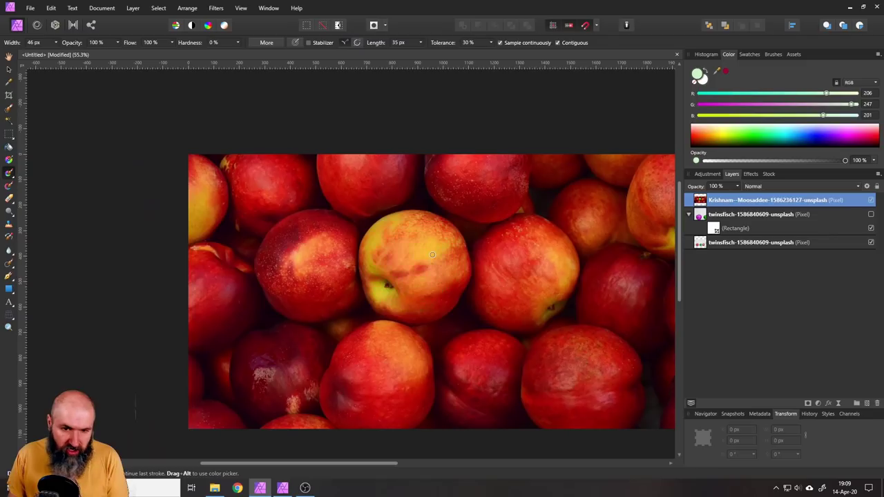
scroll(432, 255, "up", 1)
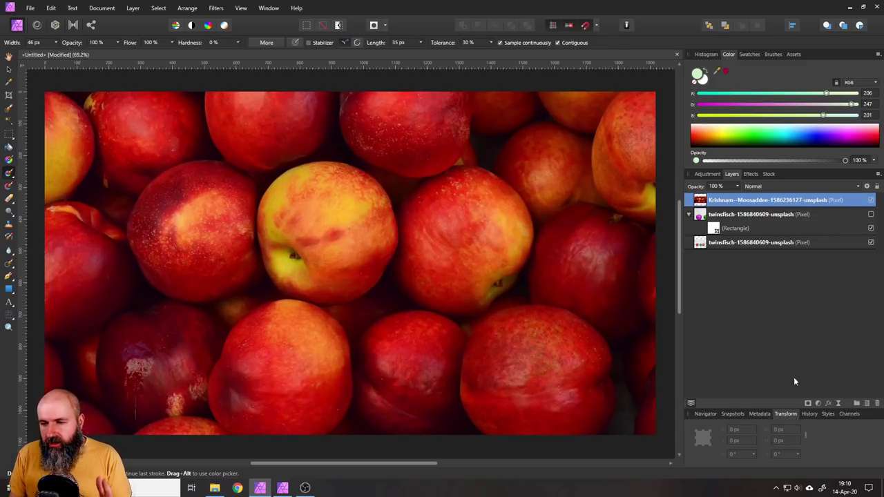
left_click(867, 404)
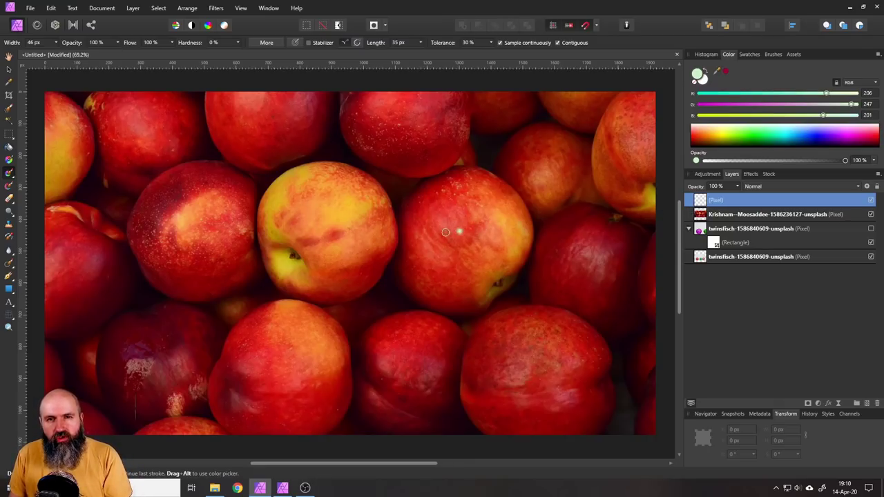
Step: Select the fruit photo layer beneath and duplicate it from its context menu
key("alt+[")
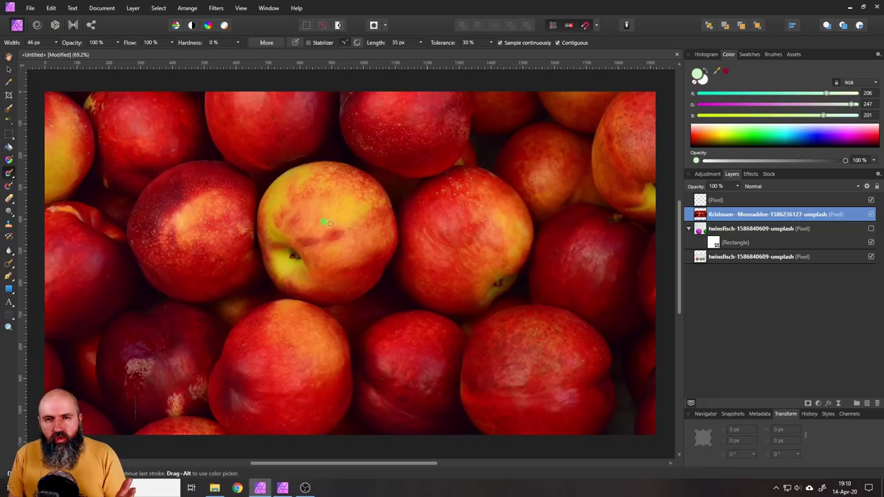
right_click(693, 219)
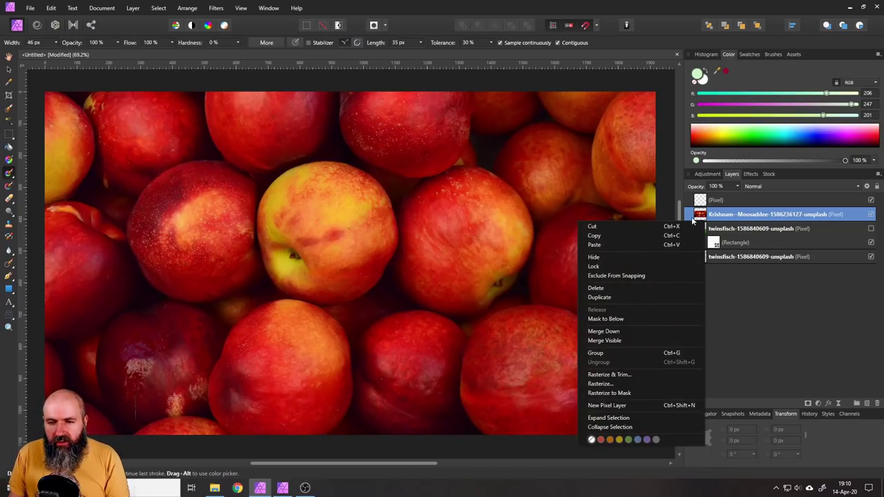
left_click(618, 298)
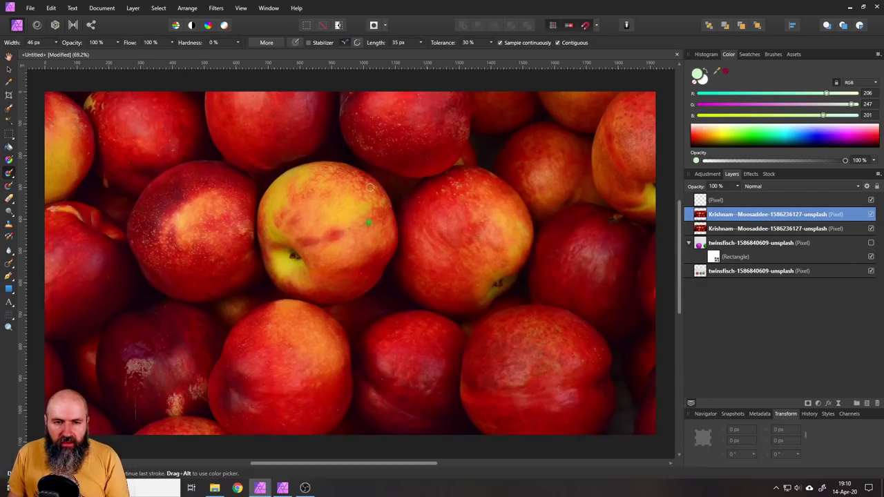